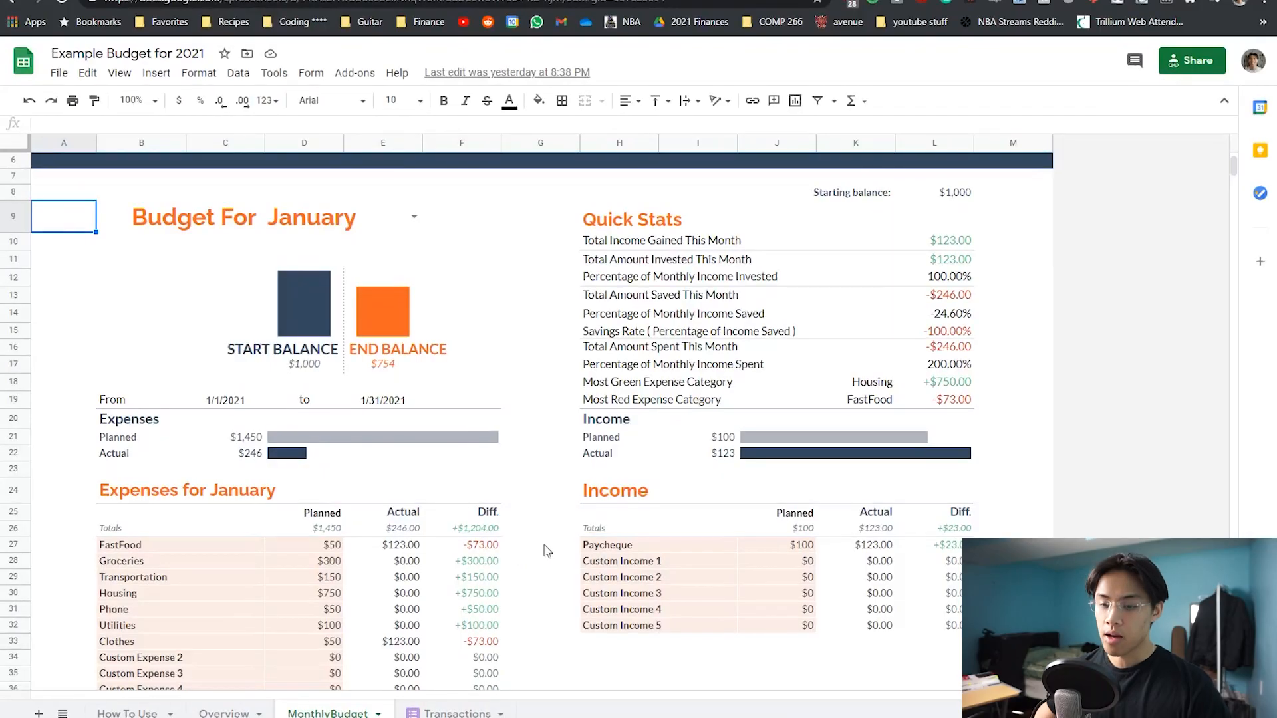
- Look over the yearly income, cashflow and net worth charts on the Overview sheet
click(336, 710)
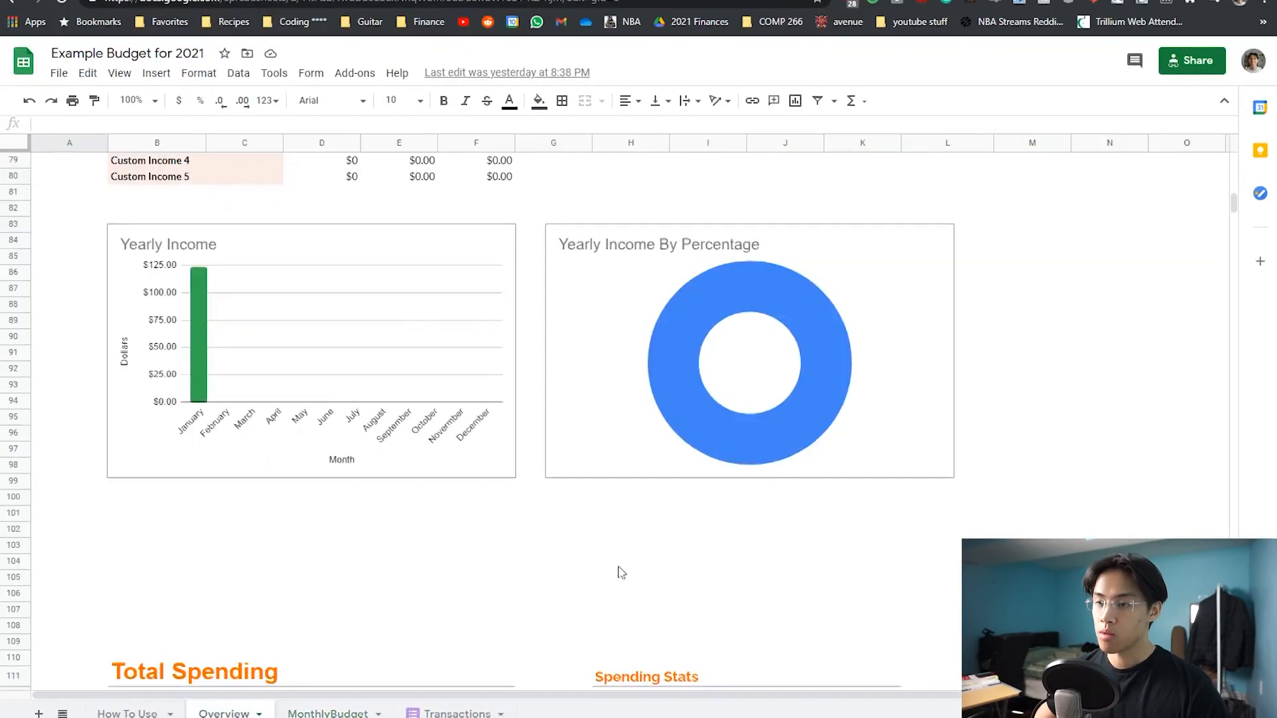
scroll(612, 558, up, 10)
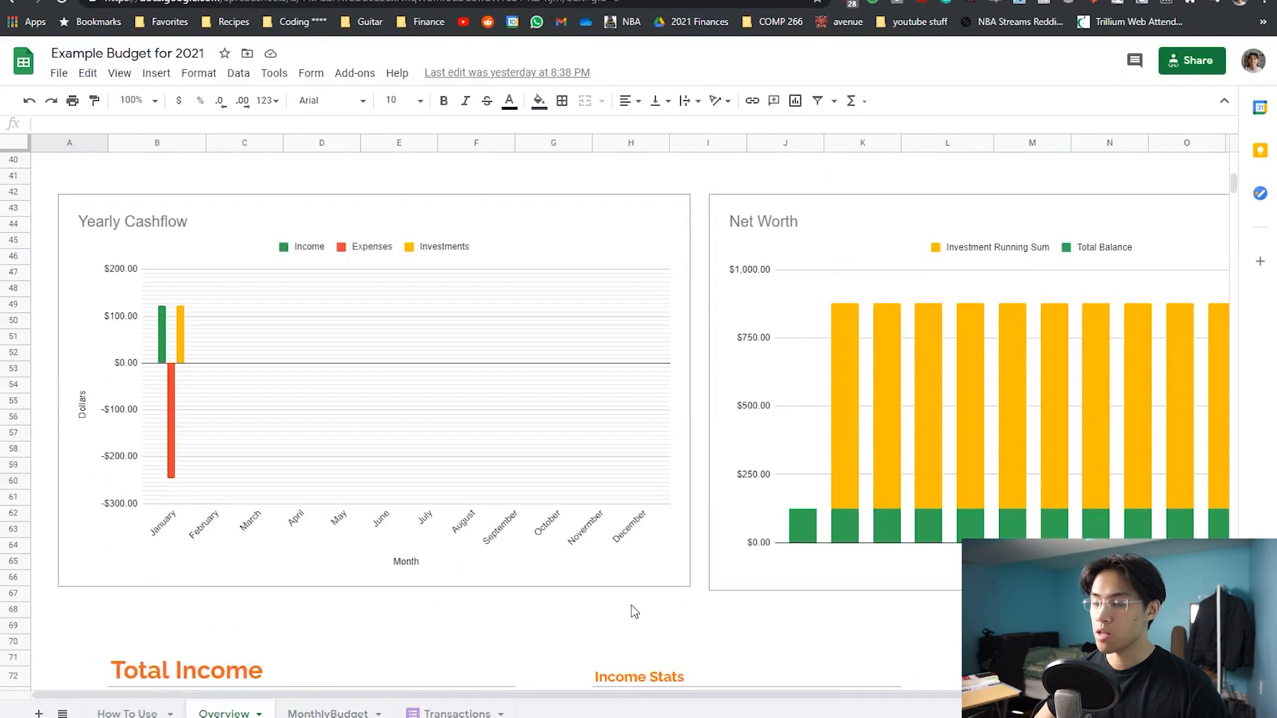
scroll(634, 612, up, 2)
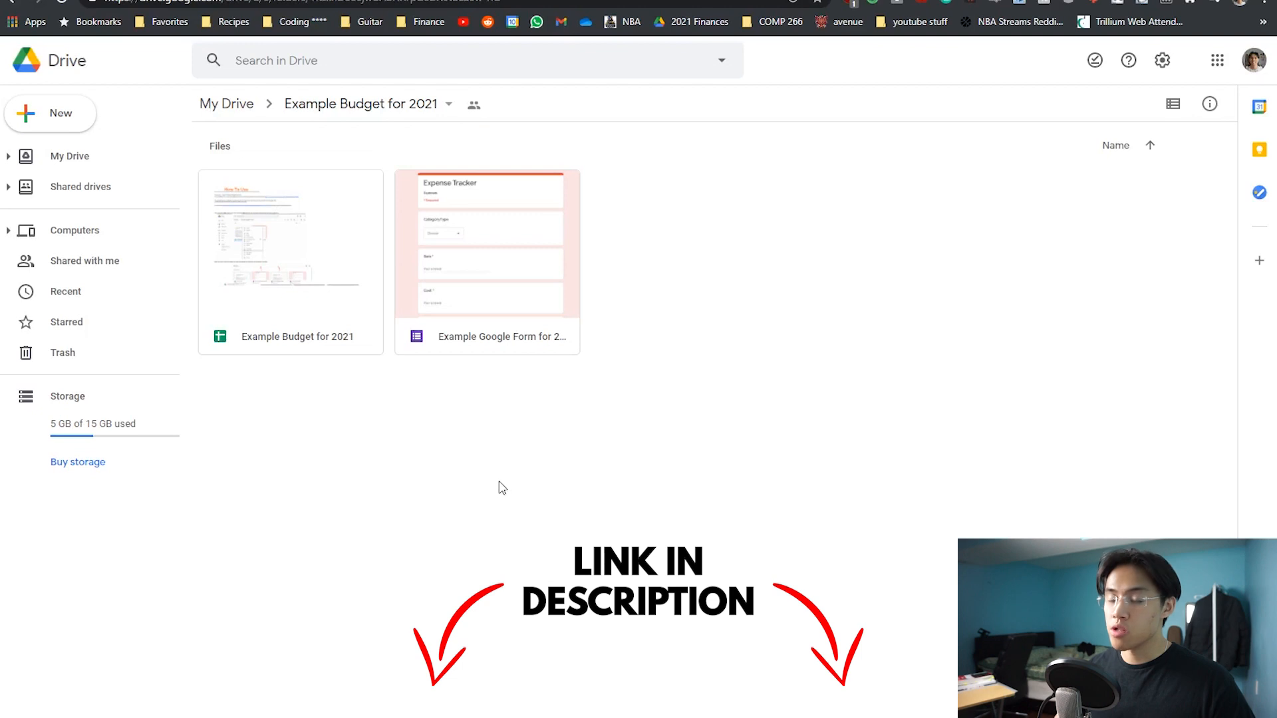
- Make a copy of the Example Budget for 2021 spreadsheet in Google Drive
right_click(258, 269)
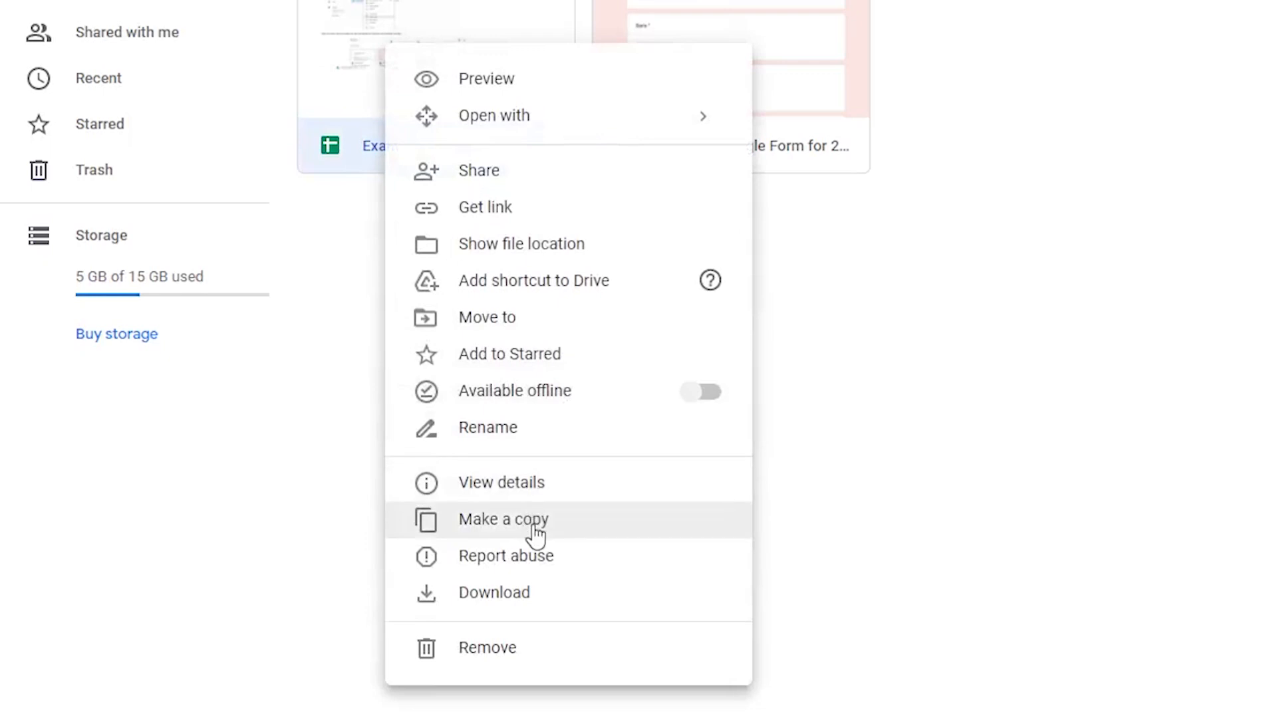
click(535, 525)
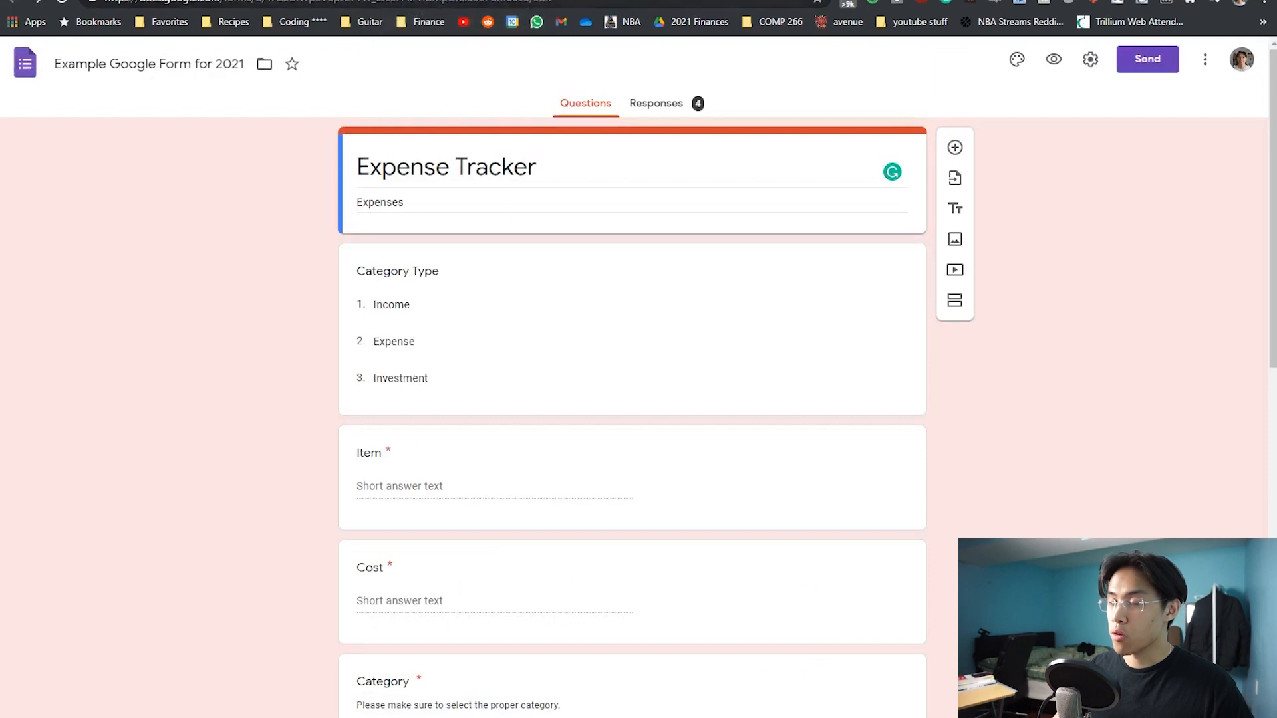
- Open the send options of the Example Google Form for 2021 and choose sharing by link
click(1147, 59)
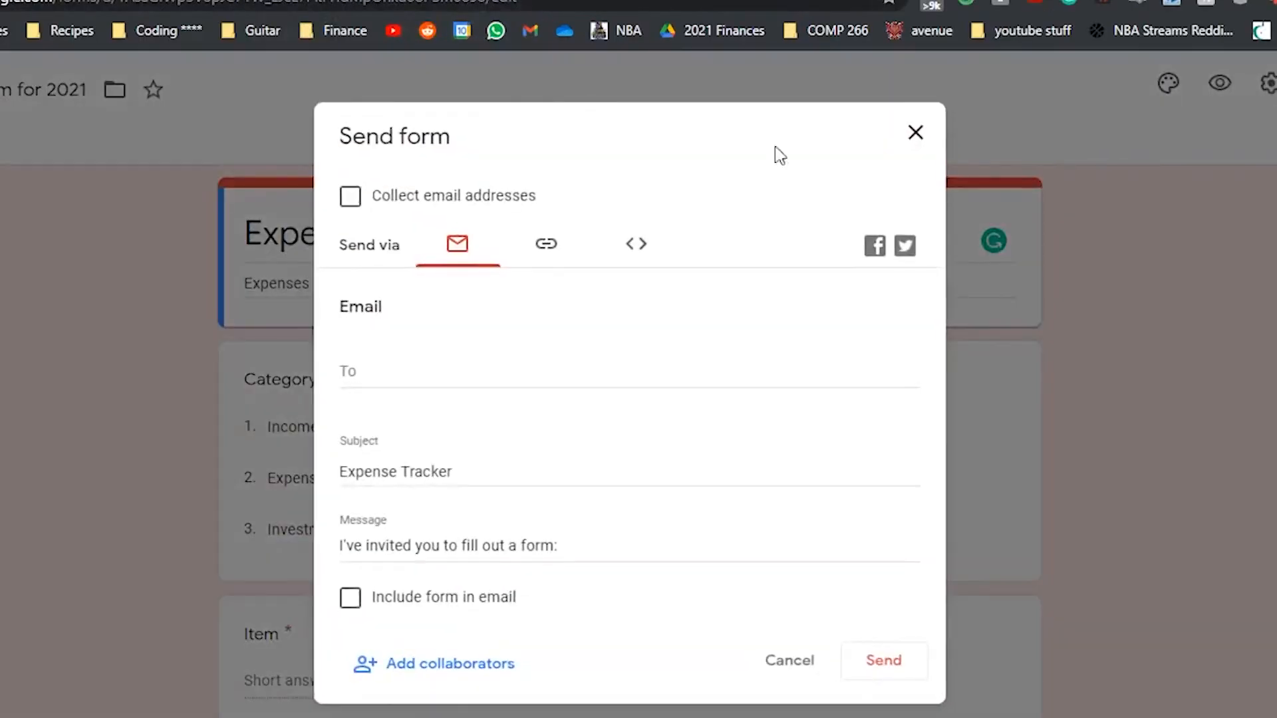
click(546, 261)
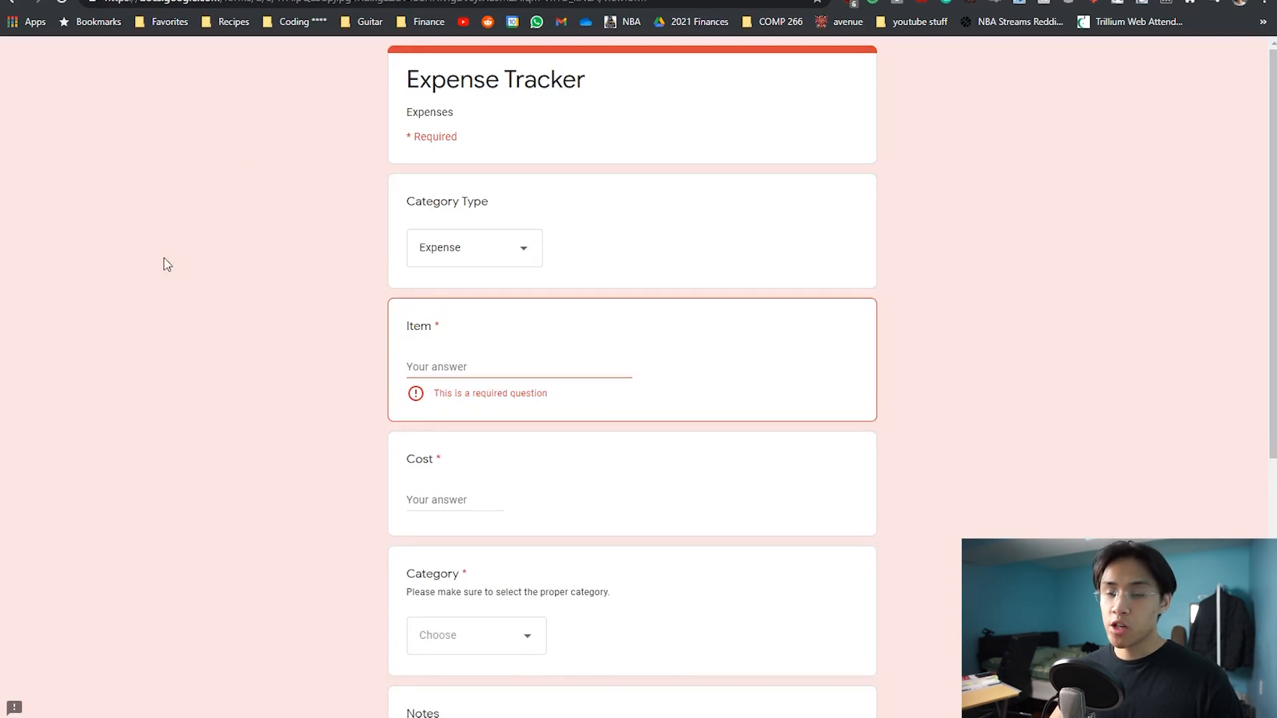
- Fill in the Expense Tracker form with item 234, cost 234 and the Phone category
click(461, 368)
text(234)
click(439, 479)
text(234)
scroll(455, 518, down, 2)
click(457, 491)
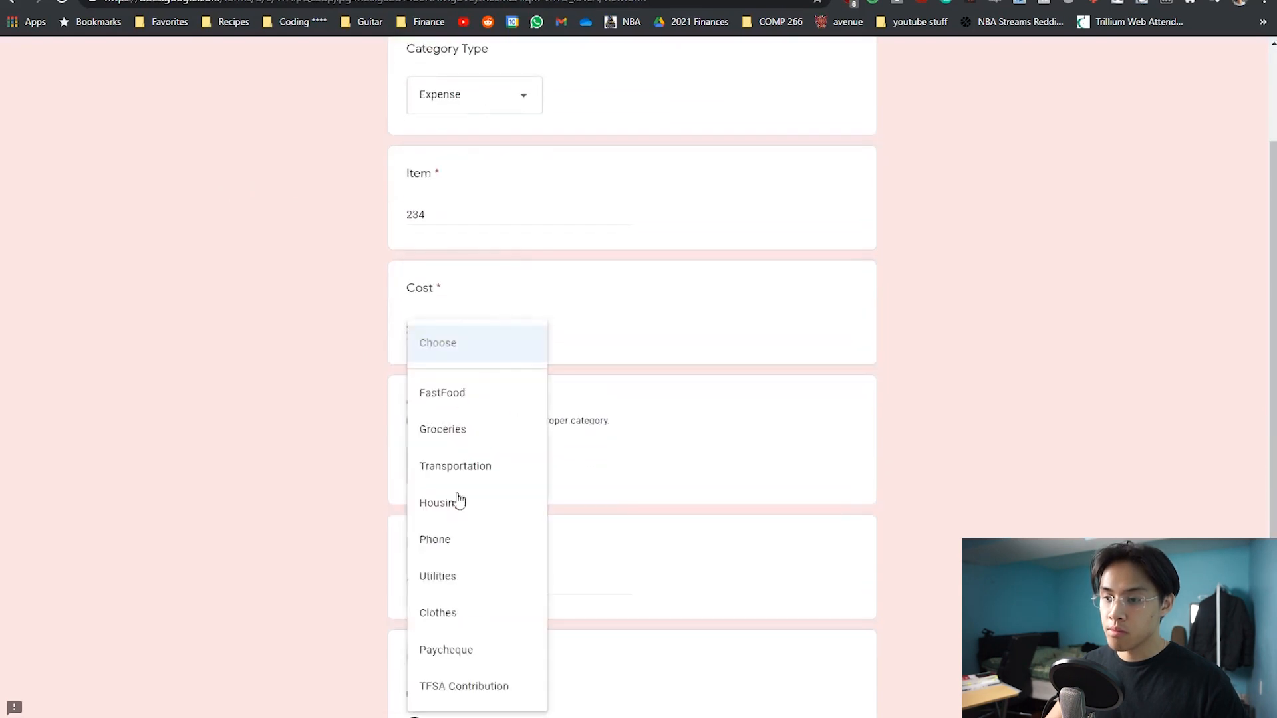
click(450, 539)
- Enter 234 as the notes, select AMEX as the payment method and submit the form
scroll(525, 516, down, 2)
click(496, 433)
text(234)
click(413, 540)
scroll(438, 692, down, 1)
scroll(440, 657, down, 1)
click(423, 607)
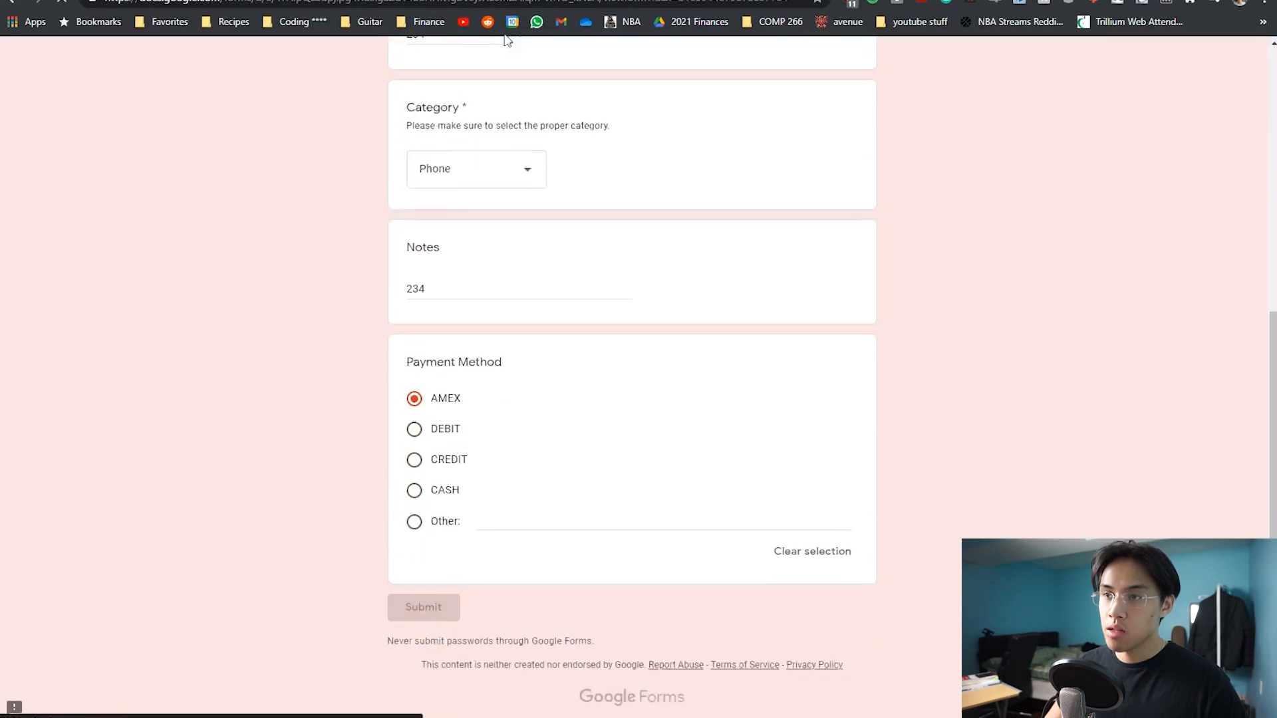
- Switch to the budget spreadsheet to check the Yearly Overview Chart and the Transactions sheet for the submitted expense
key(ctrl+shift+Tab)
scroll(529, 436, down, 3)
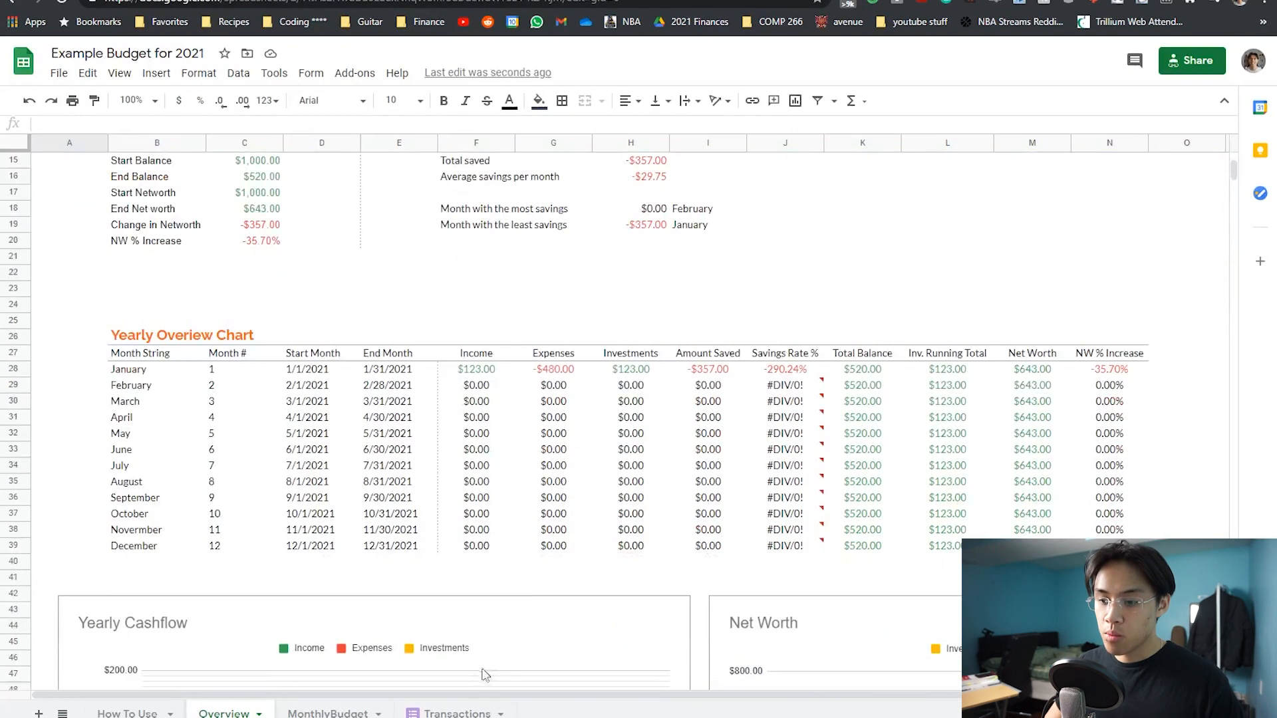
click(459, 713)
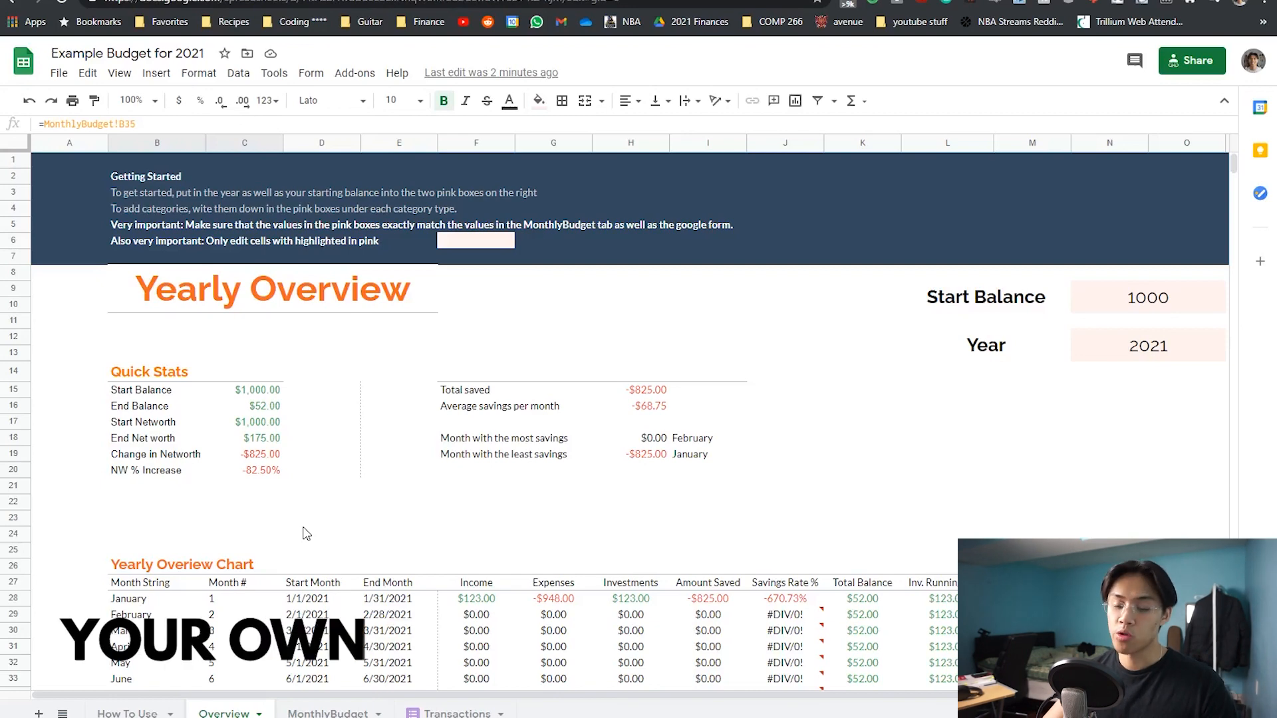
- Rename the Custom Expense 5 category in the MonthlyBudget sheet's January expenses as Paint
click(326, 709)
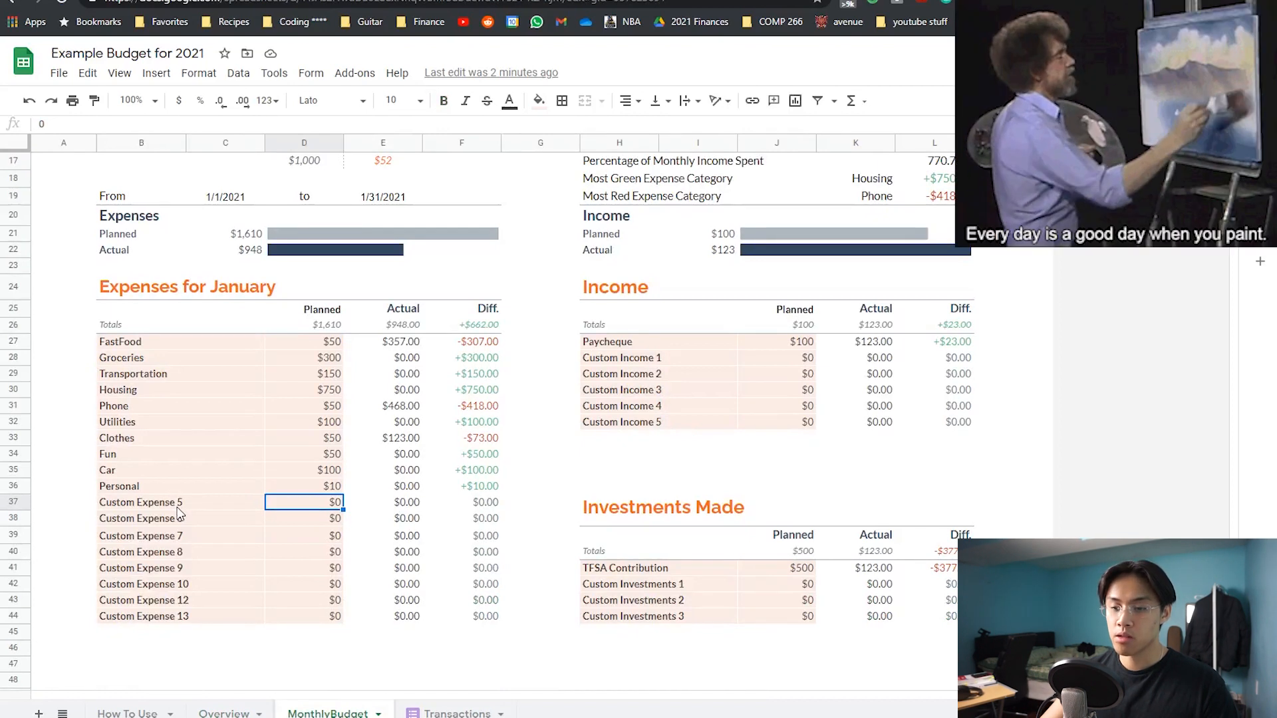
double_click(169, 506)
key(BackSpace)
key(BackSpace)
key(BackSpace)
key(BackSpace)
key(BackSpace)
key(BackSpace)
key(BackSpace)
key(BackSpace)
key(BackSpace)
key(BackSpace)
key(BackSpace)
key(BackSpace)
key(BackSpace)
key(BackSpace)
key(BackSpace)
key(BackSpace)
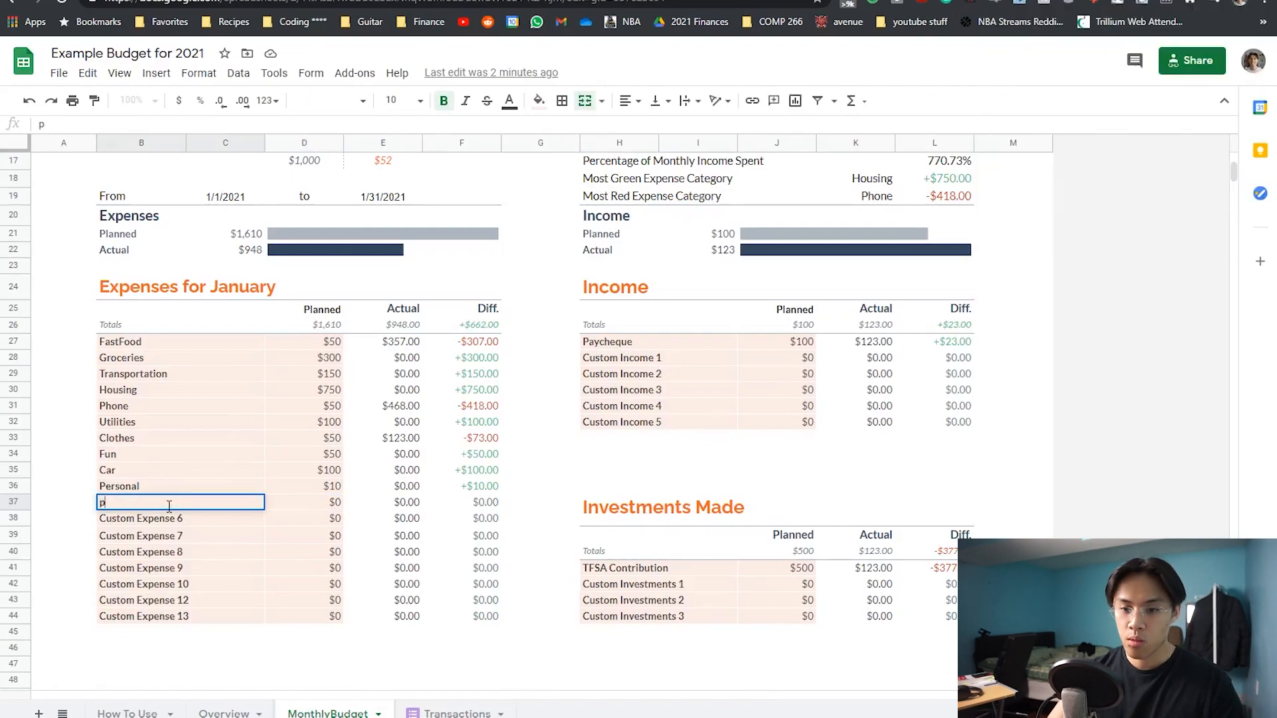
text(Paint)
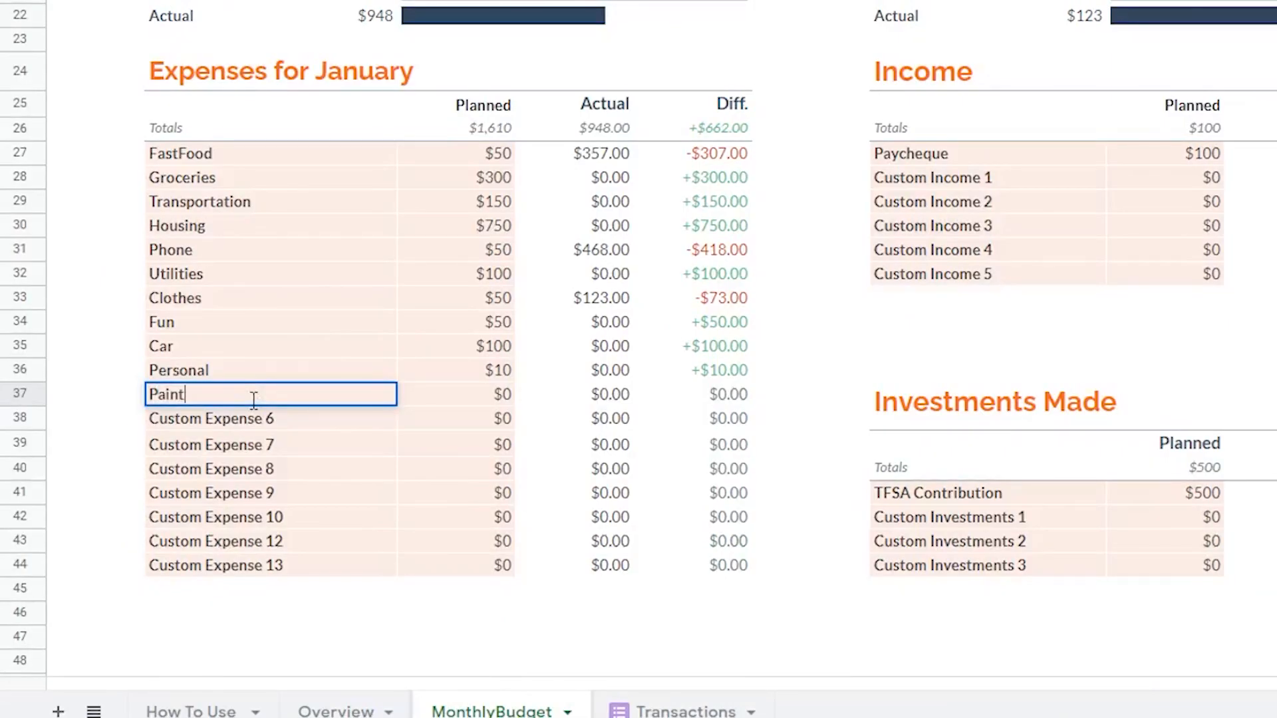
- Set the planned amount of the Paint category to 50
double_click(476, 393)
text(50)
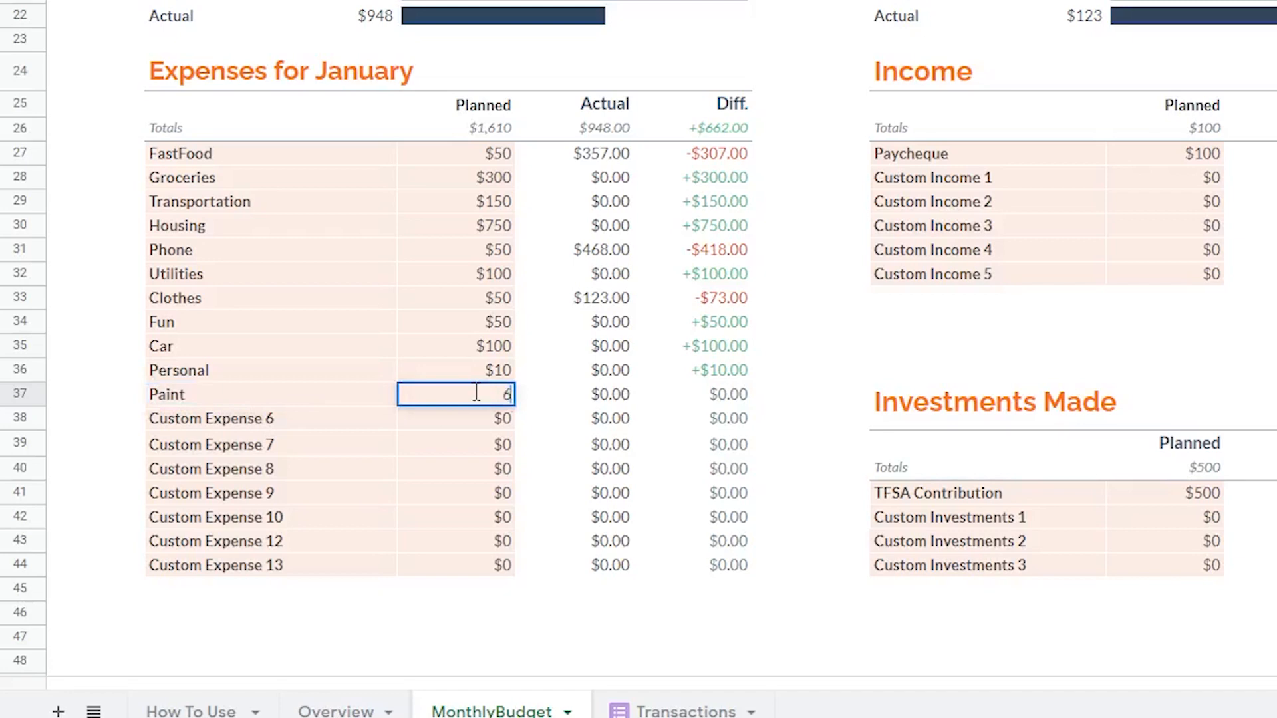
key(Return)
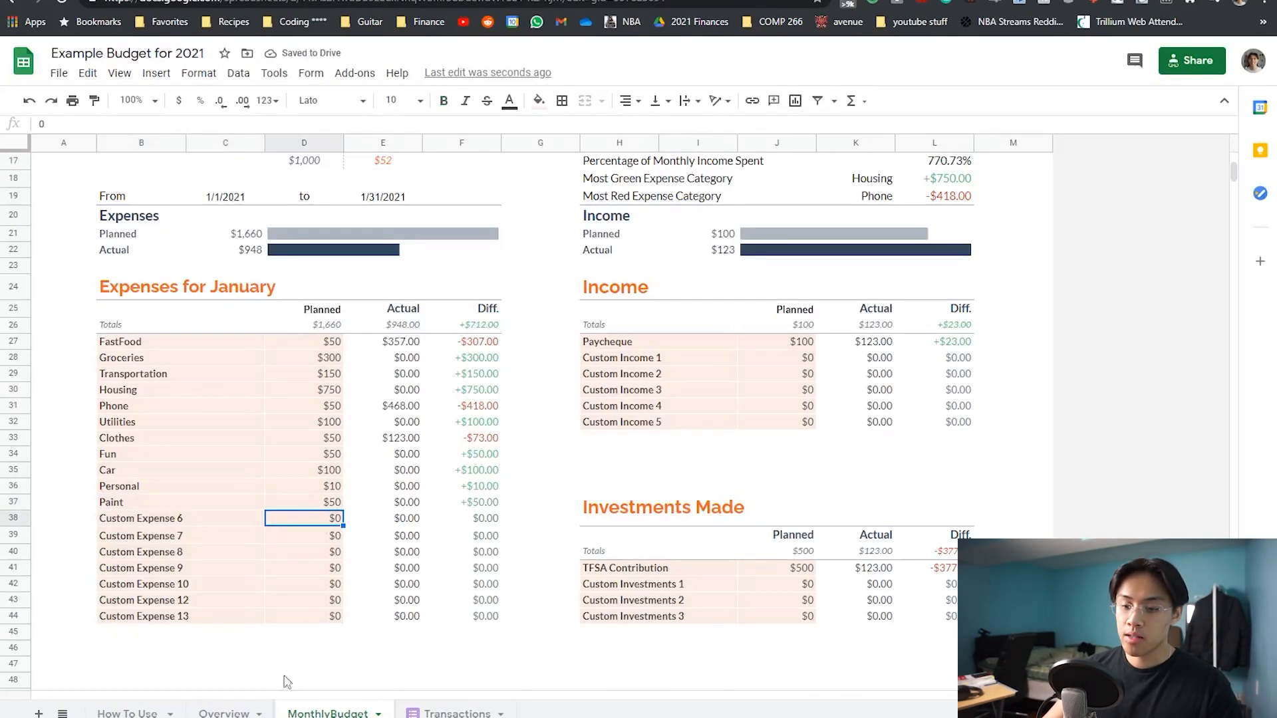
- Check the Paint category and its yearly planned amount in the Overview sheet's Total Spending table
click(226, 714)
scroll(301, 476, down, 15)
scroll(301, 476, down, 10)
click(251, 482)
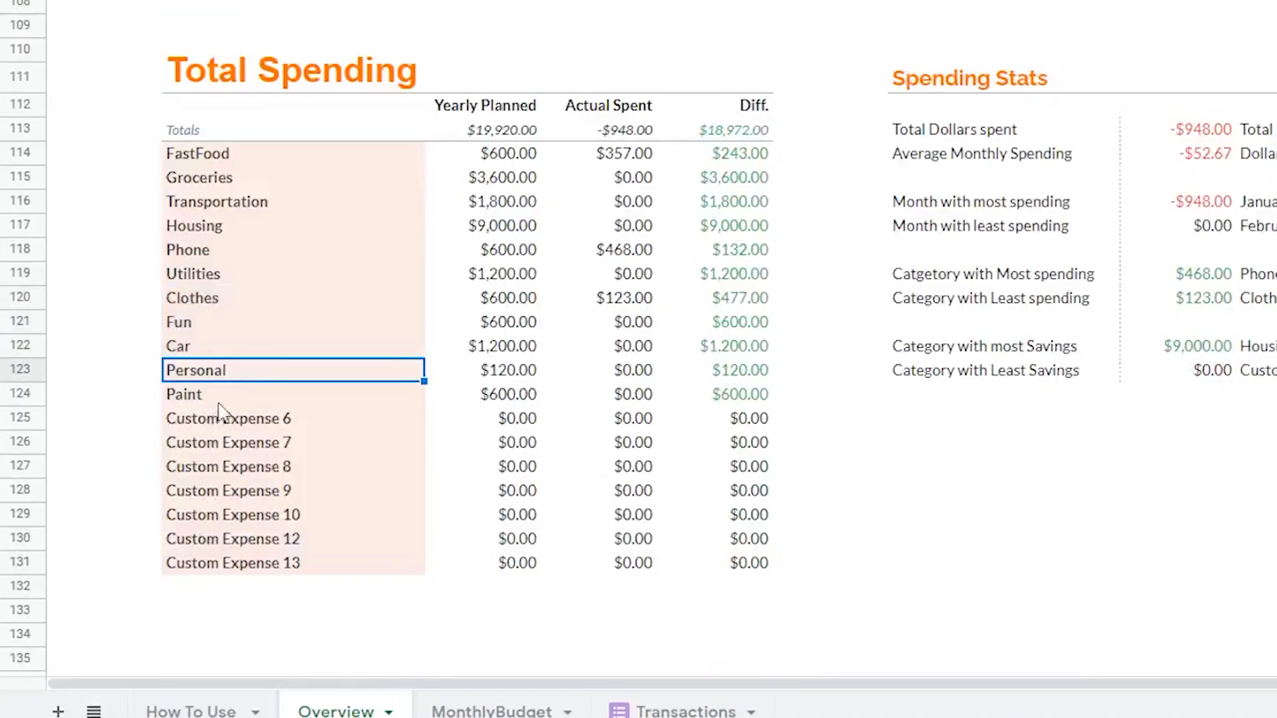
click(219, 402)
click(470, 394)
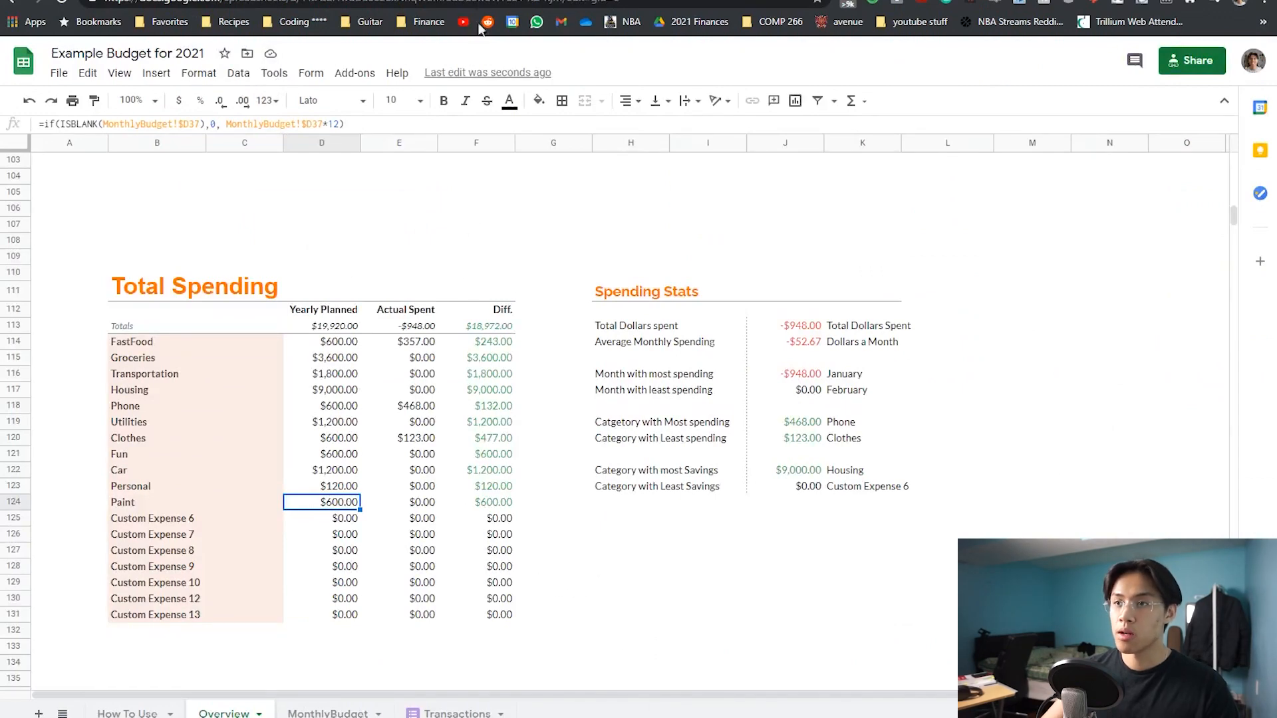
- Add a Paint option directly after Personal in the Google Form's Category dropdown question
click(466, 1)
scroll(439, 350, down, 3)
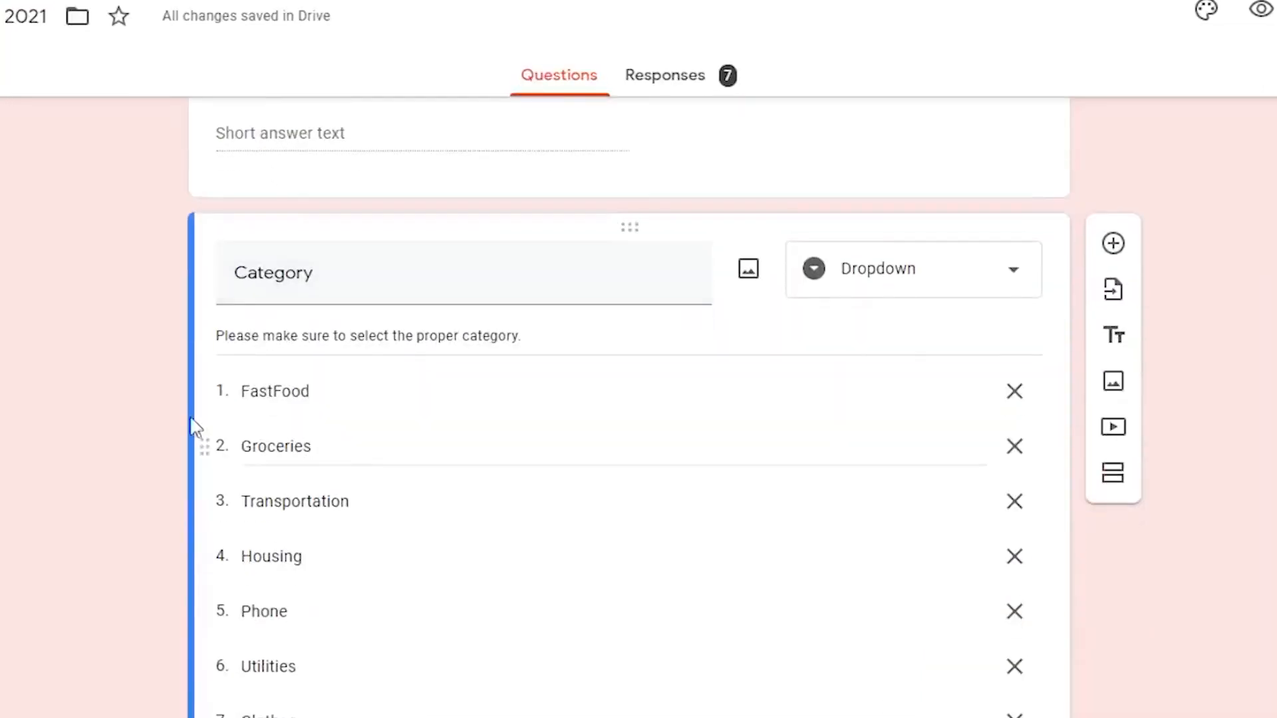
scroll(454, 254, down, 2)
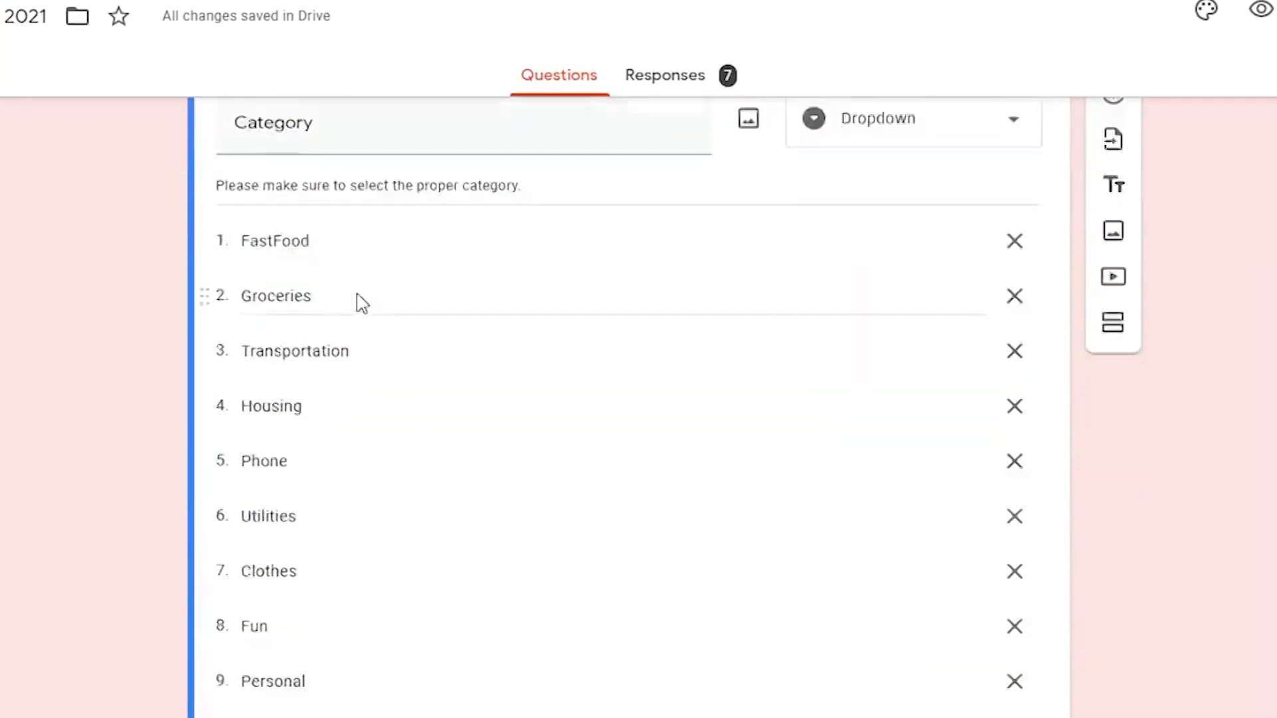
scroll(363, 303, down, 1)
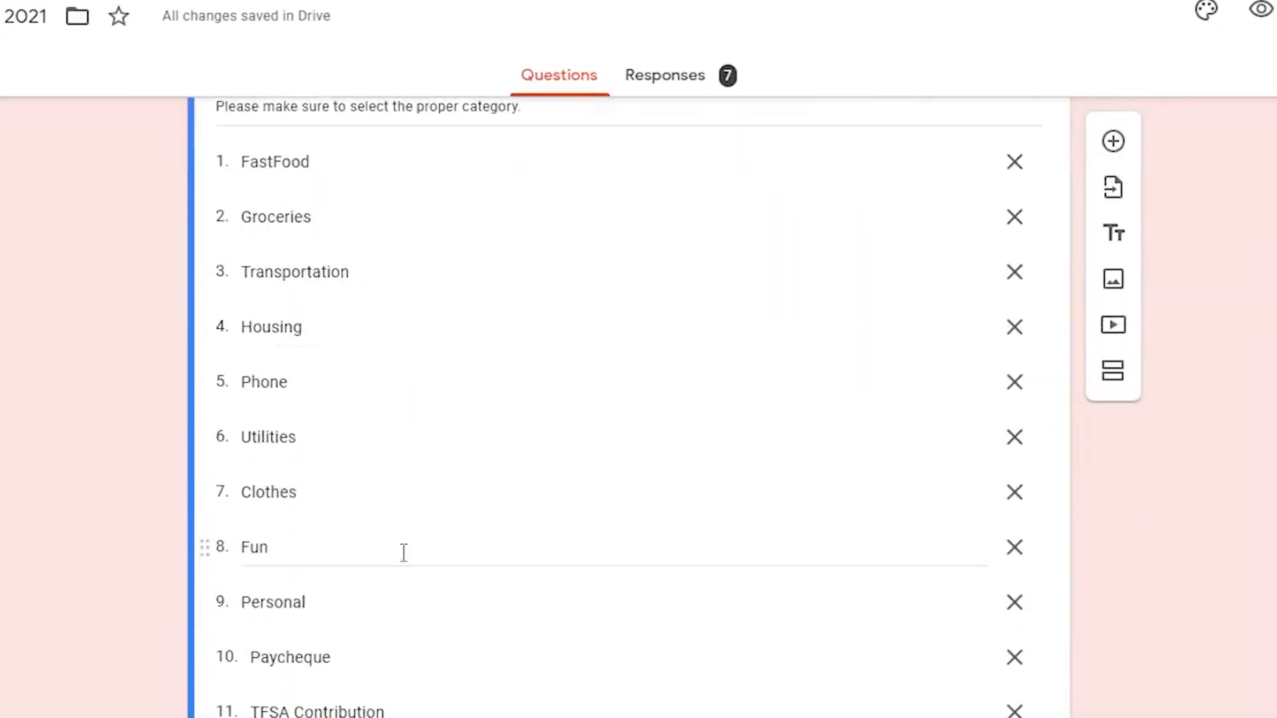
click(357, 603)
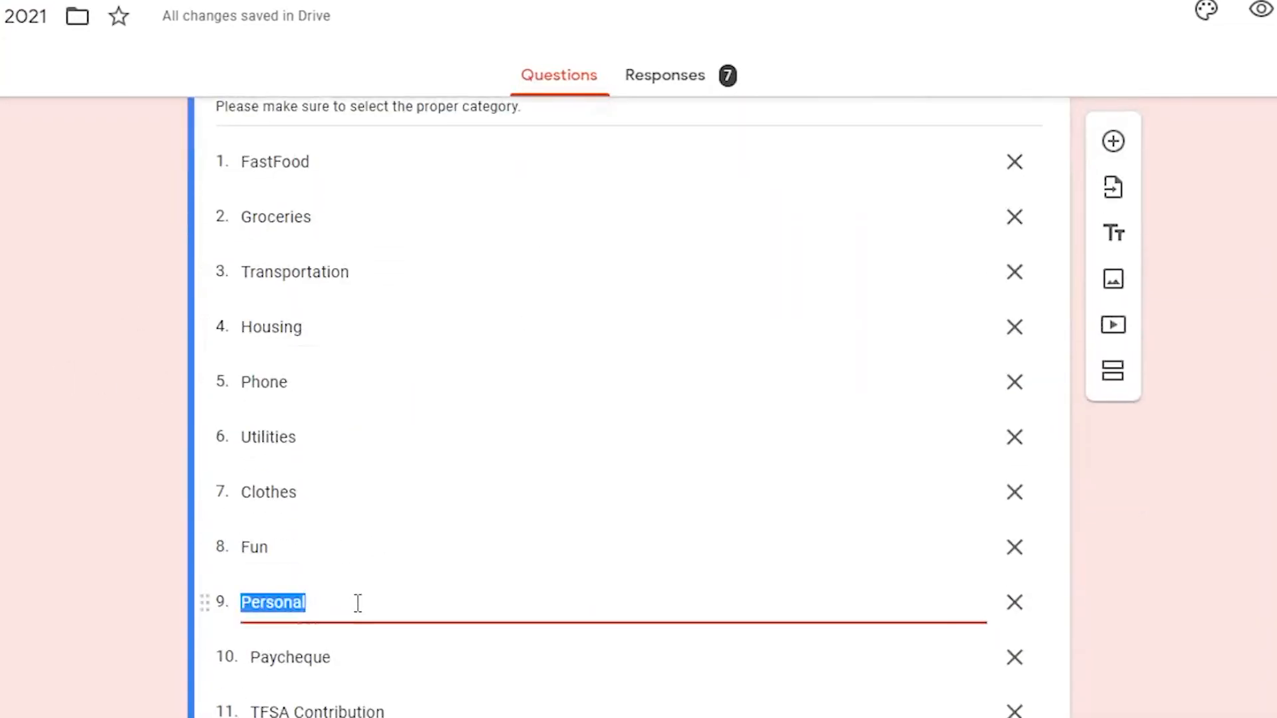
key(Return)
text(Paint)
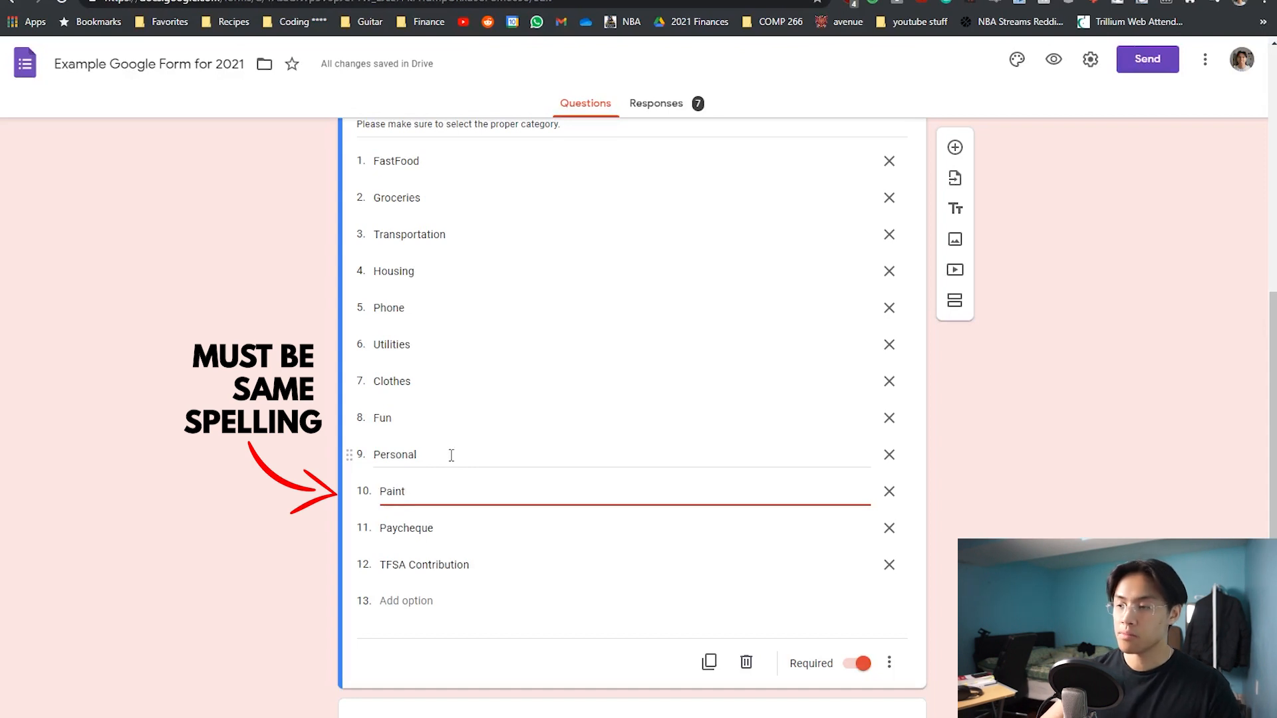
click(234, 429)
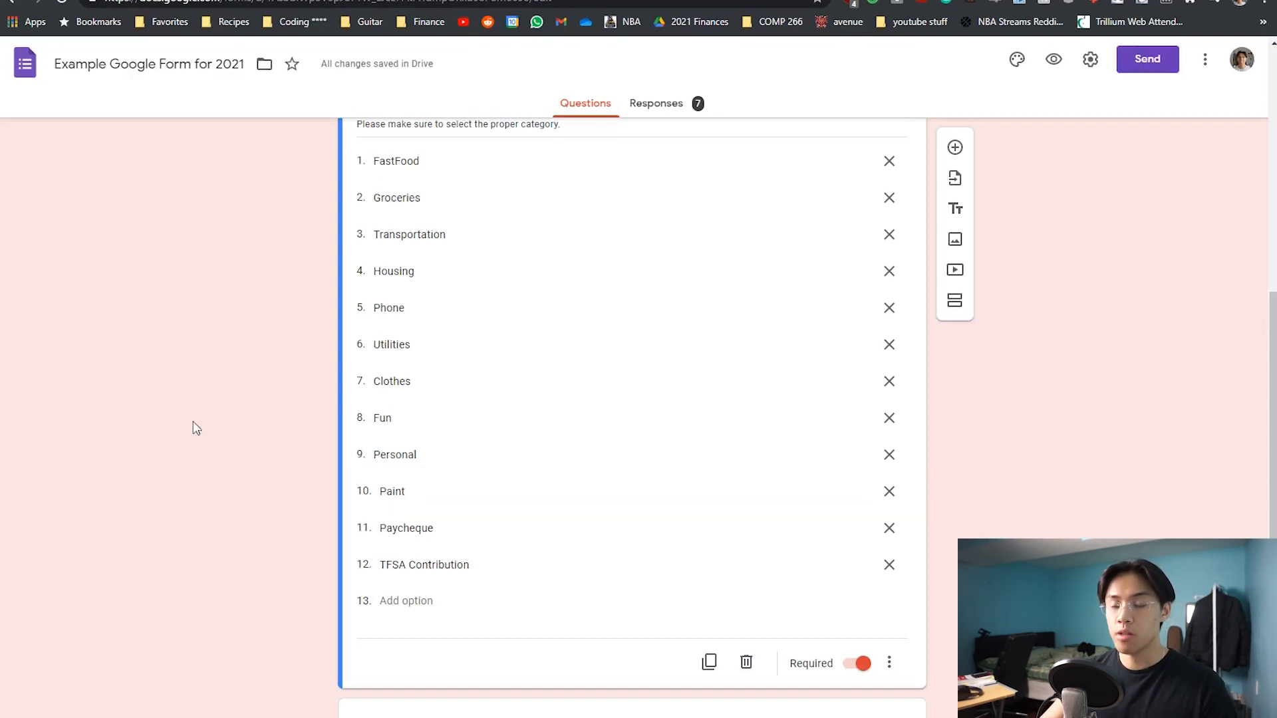
scroll(192, 430, down, 5)
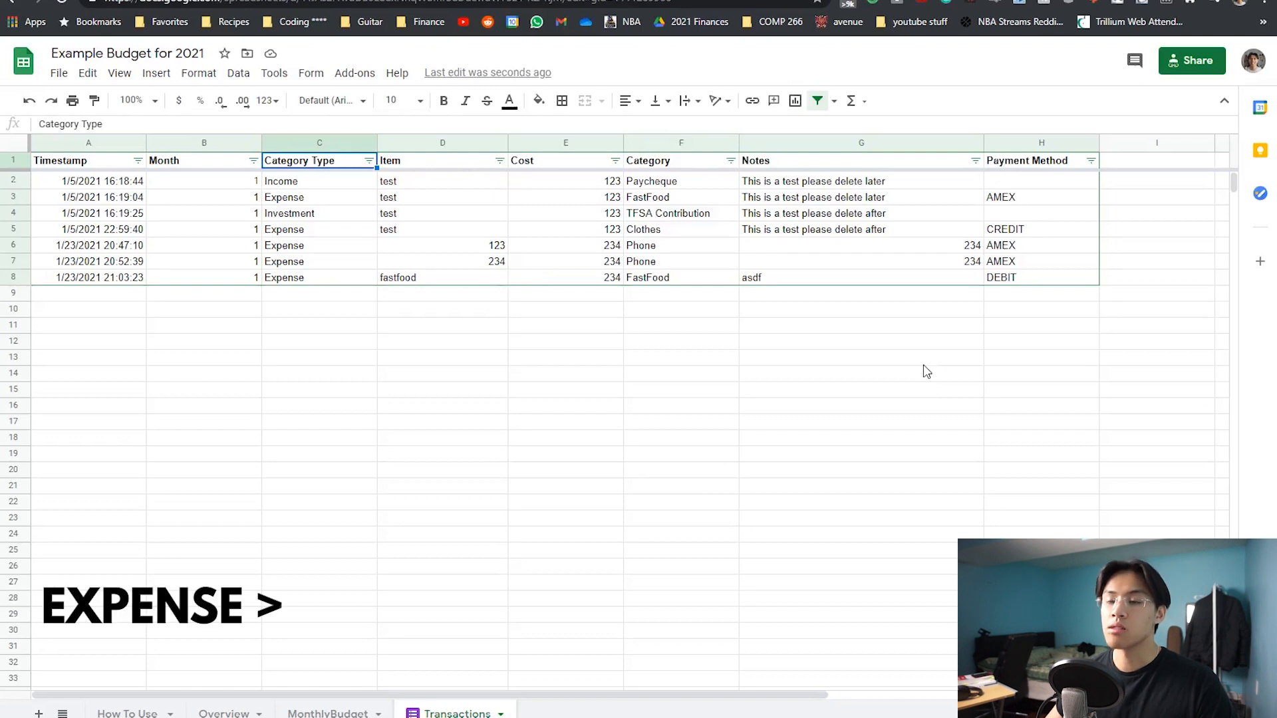
- Filter the Transactions sheet's Category Type column to show only Expense entries
click(370, 162)
click(251, 465)
click(246, 415)
click(253, 439)
click(229, 415)
click(336, 540)
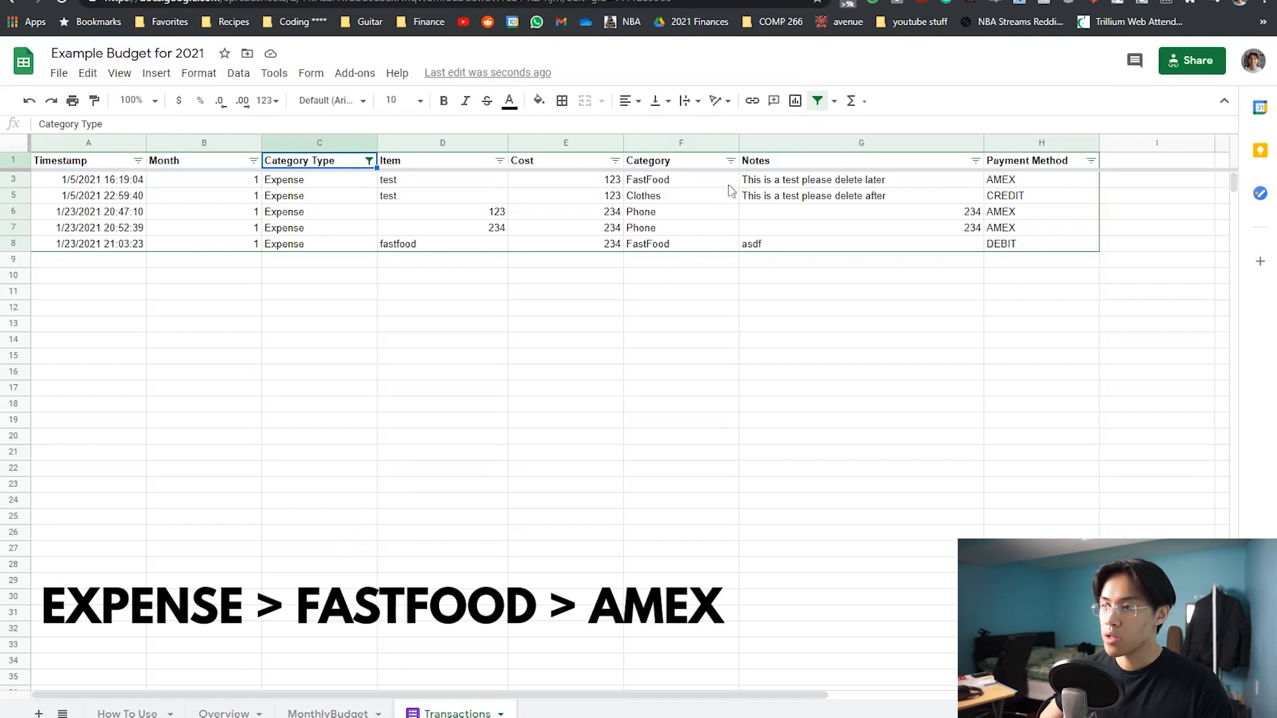
- Filter the Category column to show only FastFood transactions
click(731, 160)
click(565, 466)
click(578, 414)
click(697, 540)
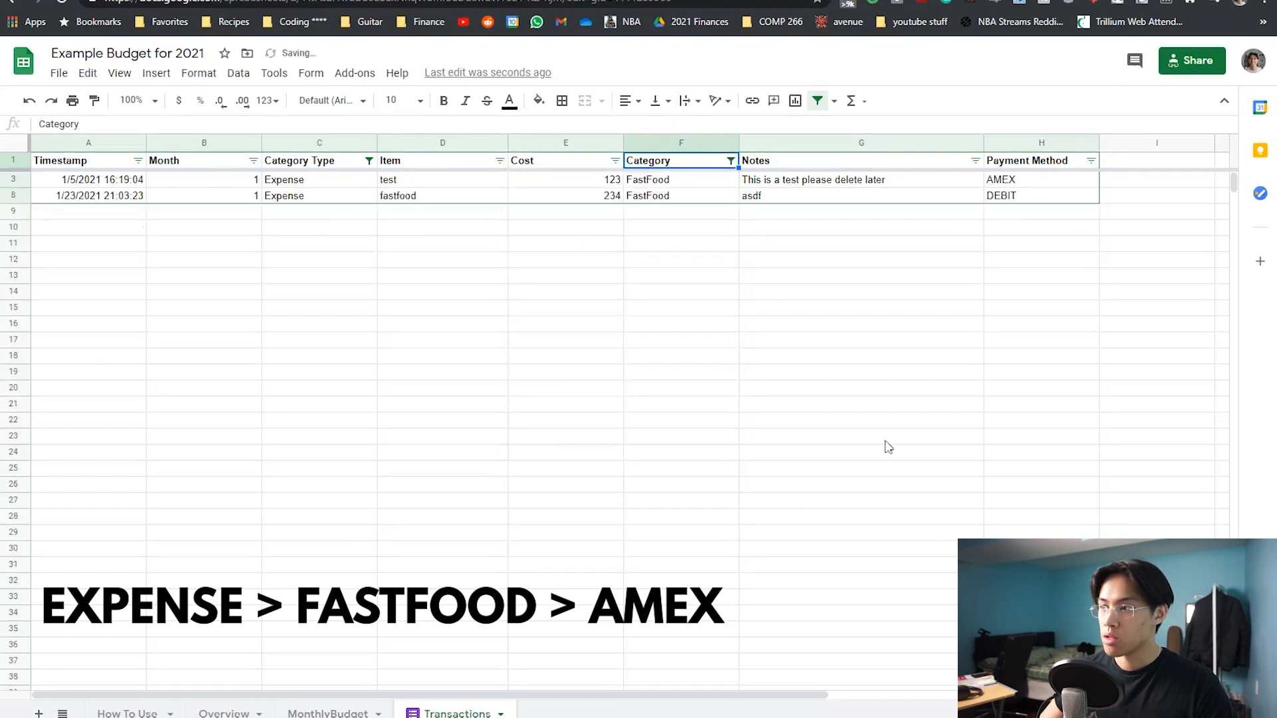
- Filter the Payment Method column to show only AMEX transactions
click(1091, 160)
click(926, 438)
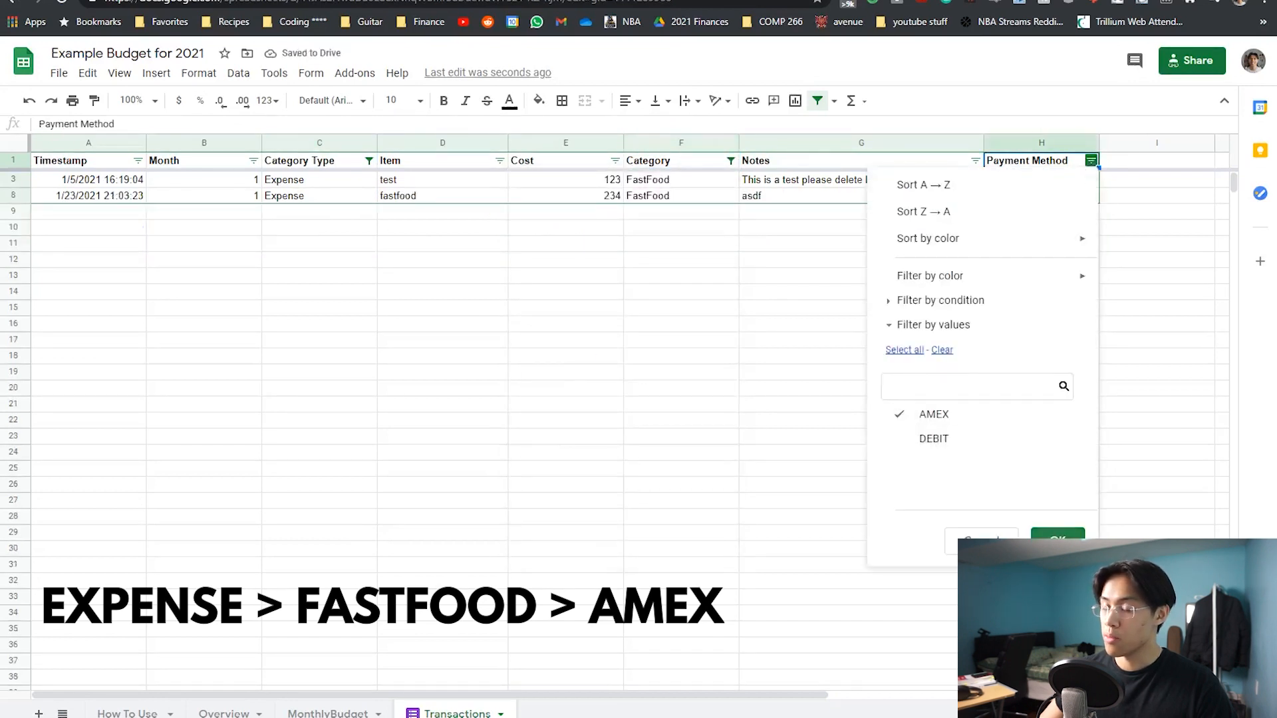
click(1058, 533)
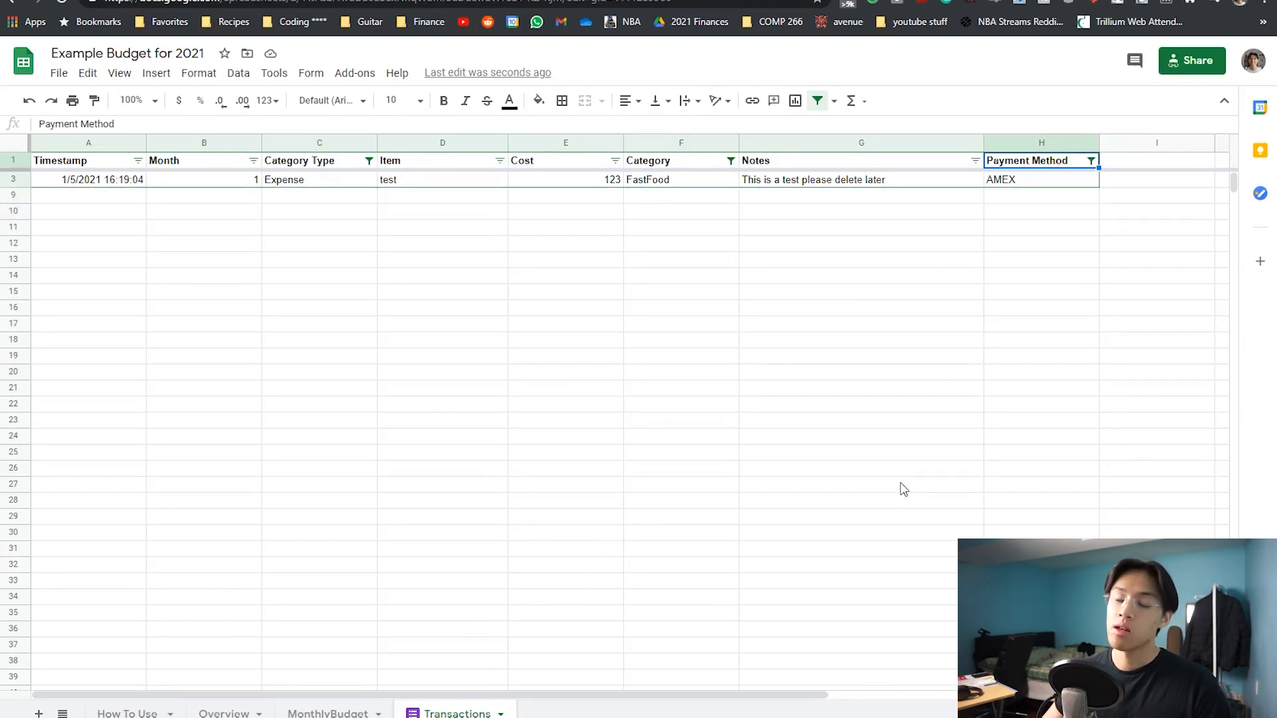
click(625, 353)
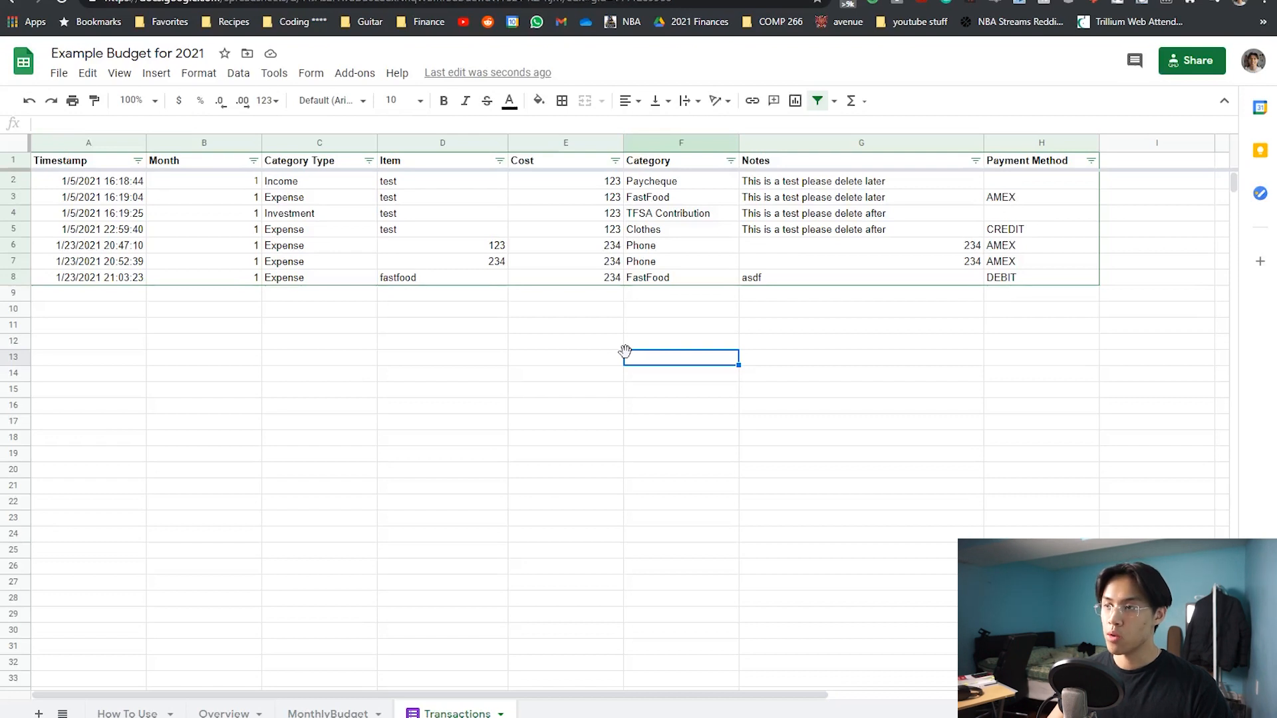
- Set the cost of the TFSA Contribution transaction to 124
click(619, 217)
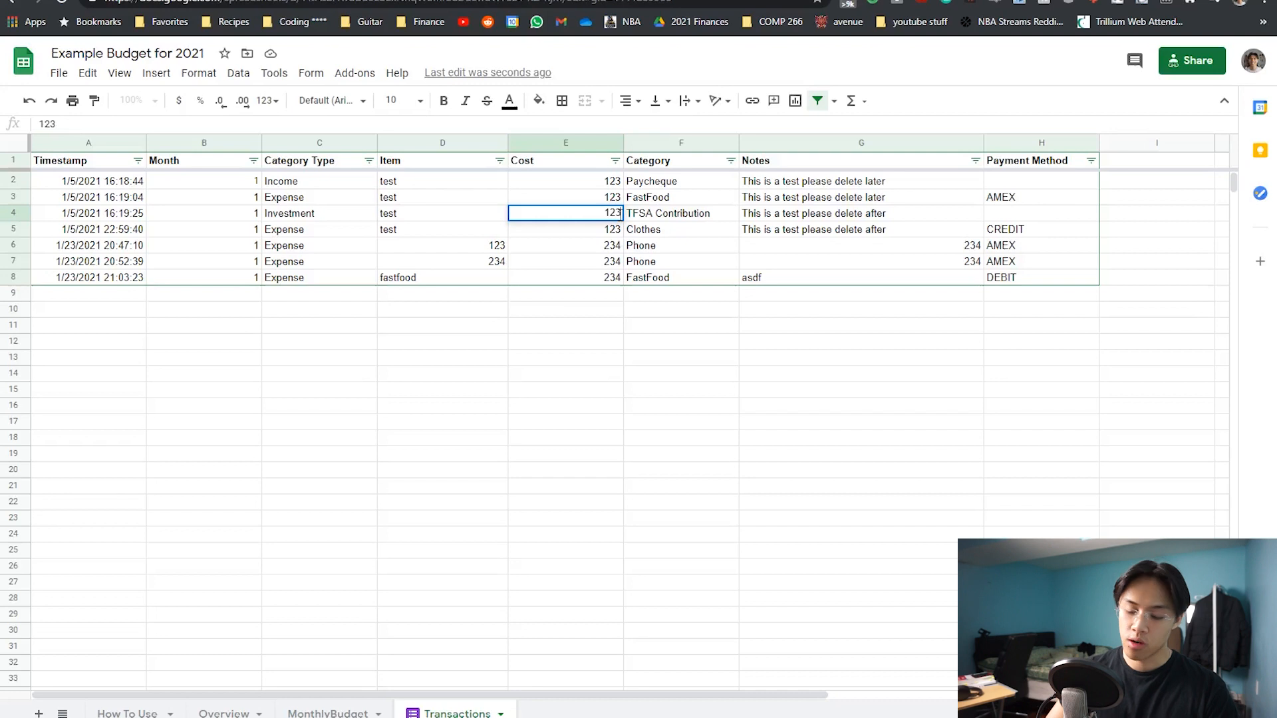
text(4)
key(Return)
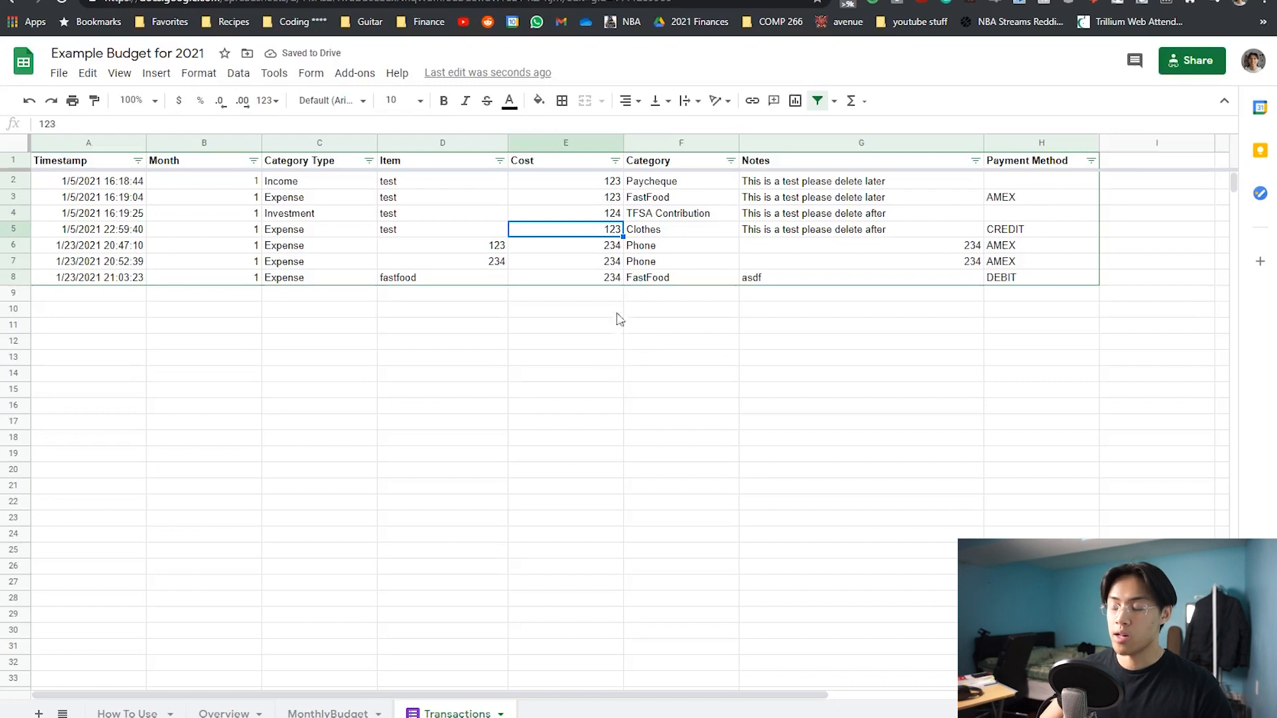
- Delete the TFSA Contribution row from the Transactions sheet
click(588, 219)
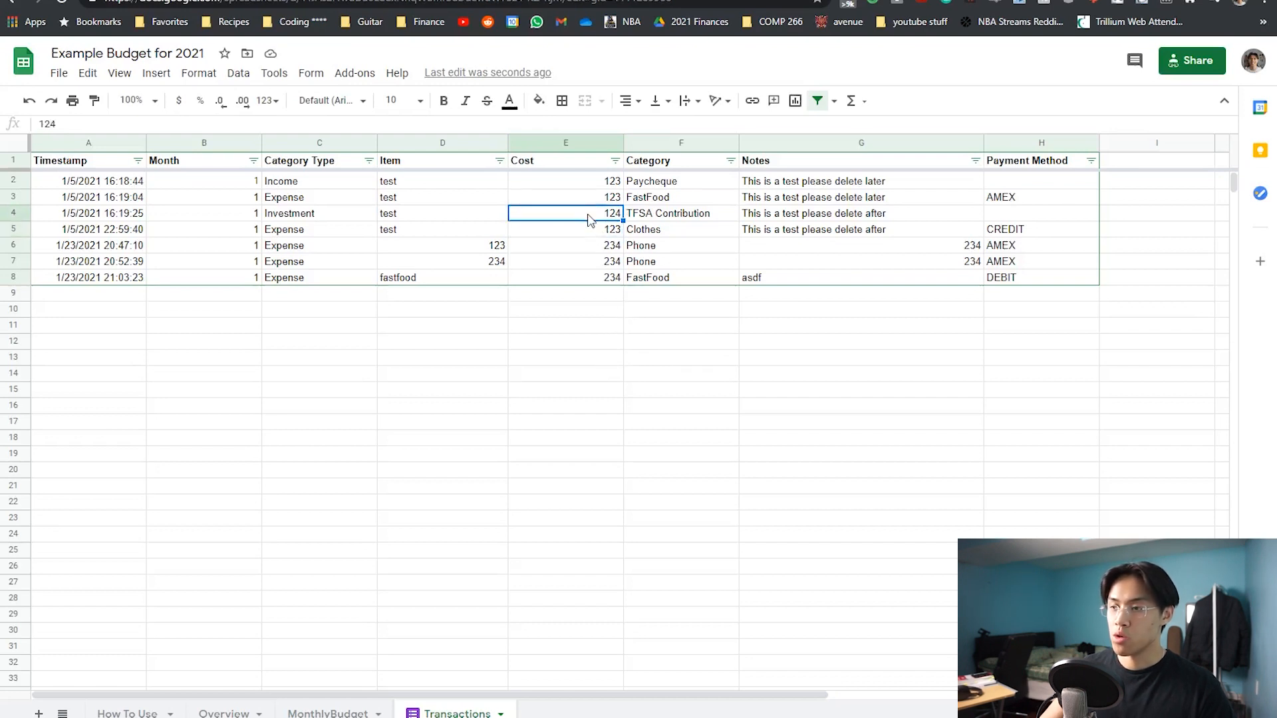
right_click(588, 219)
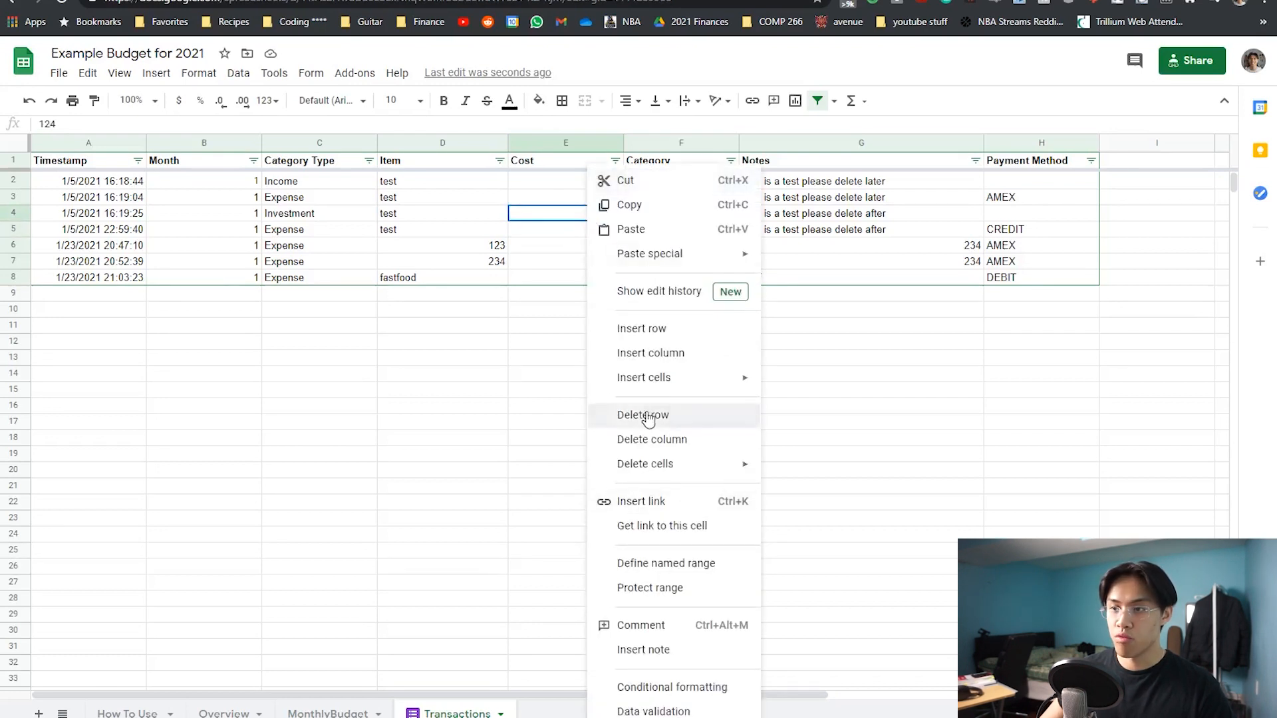
click(649, 416)
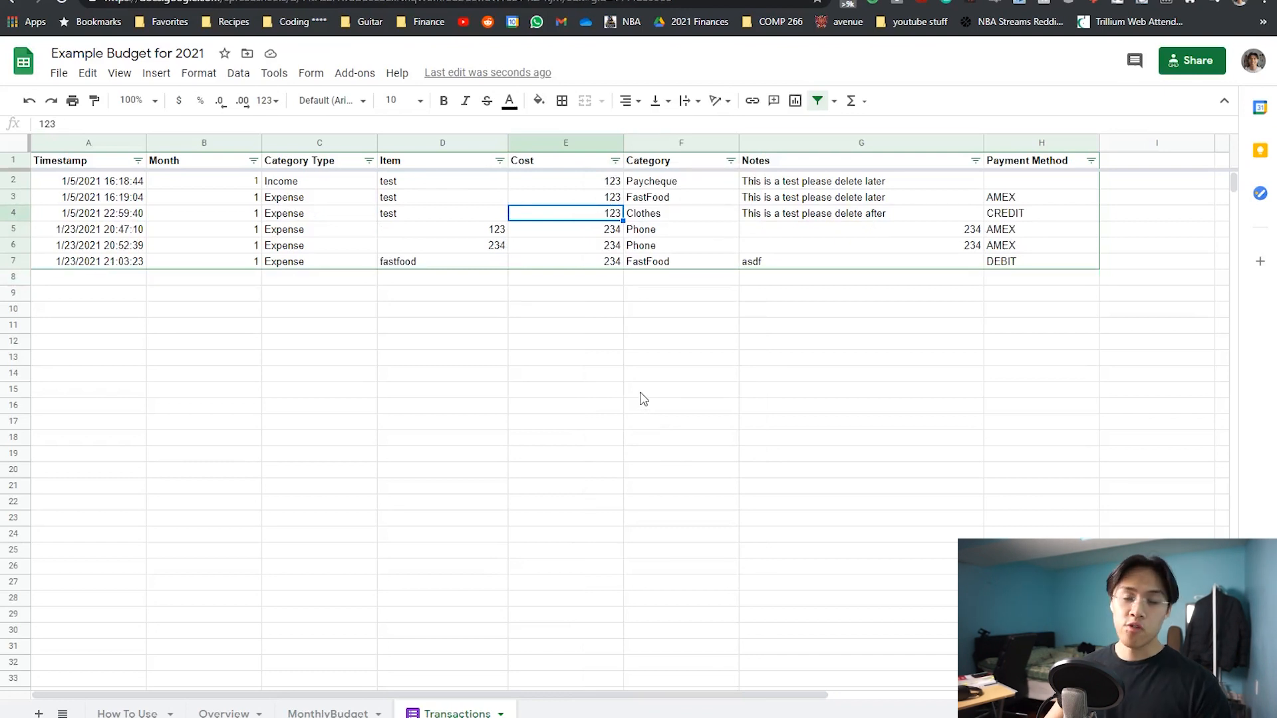
- Open the How To Use sheet and read through its instructions
click(127, 714)
scroll(390, 516, down, 10)
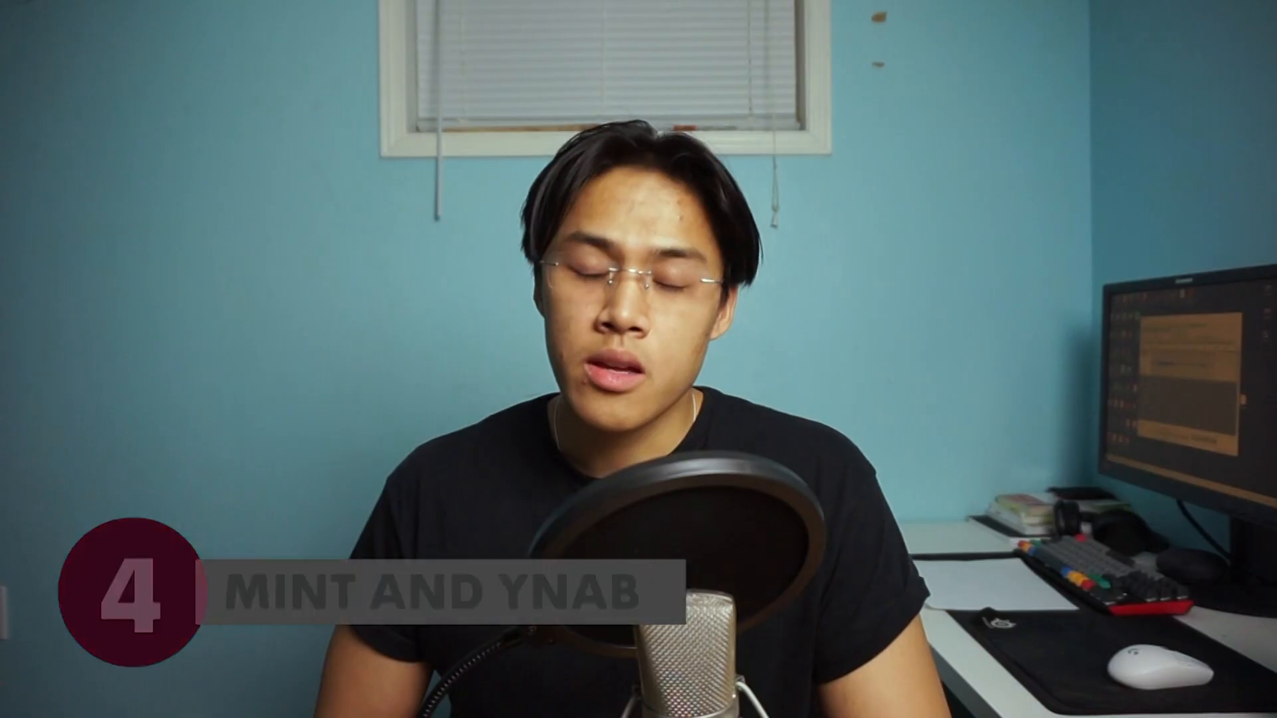